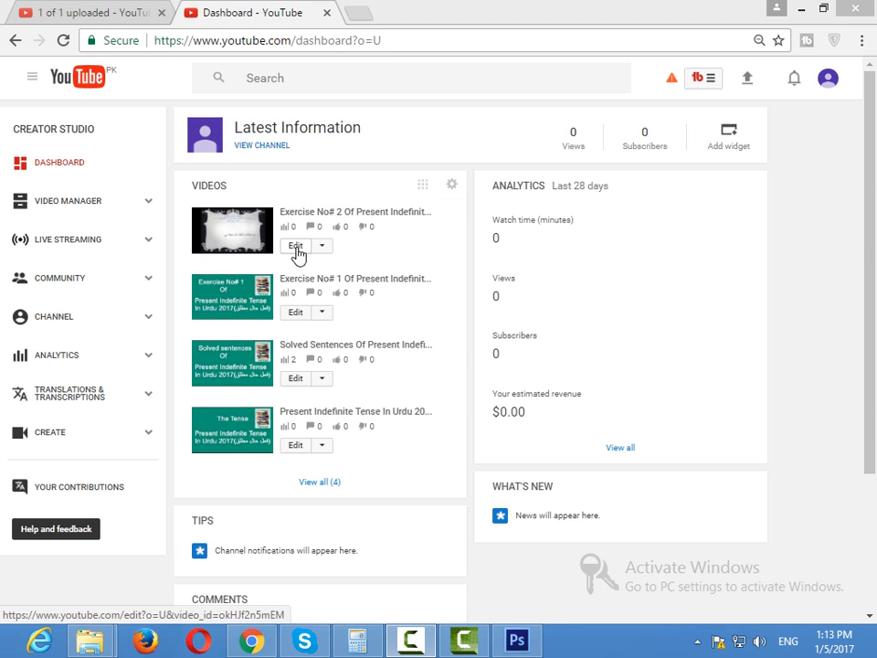
Open the Exercise No# 2 video for editing and view the file requirements for its custom thumbnail.
left_click(296, 248)
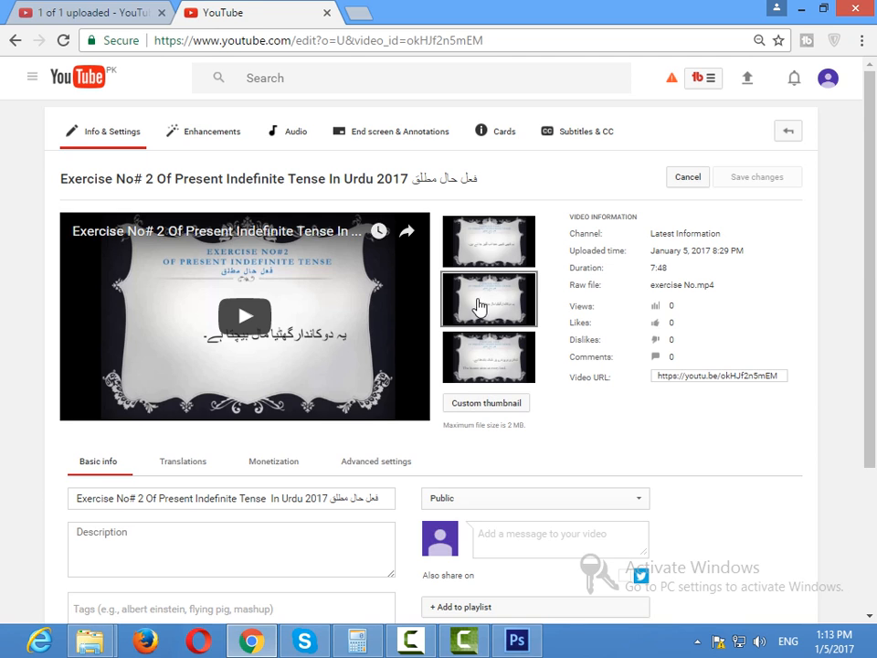
mouse_move(479, 250)
mouse_move(498, 356)
mouse_move(484, 435)
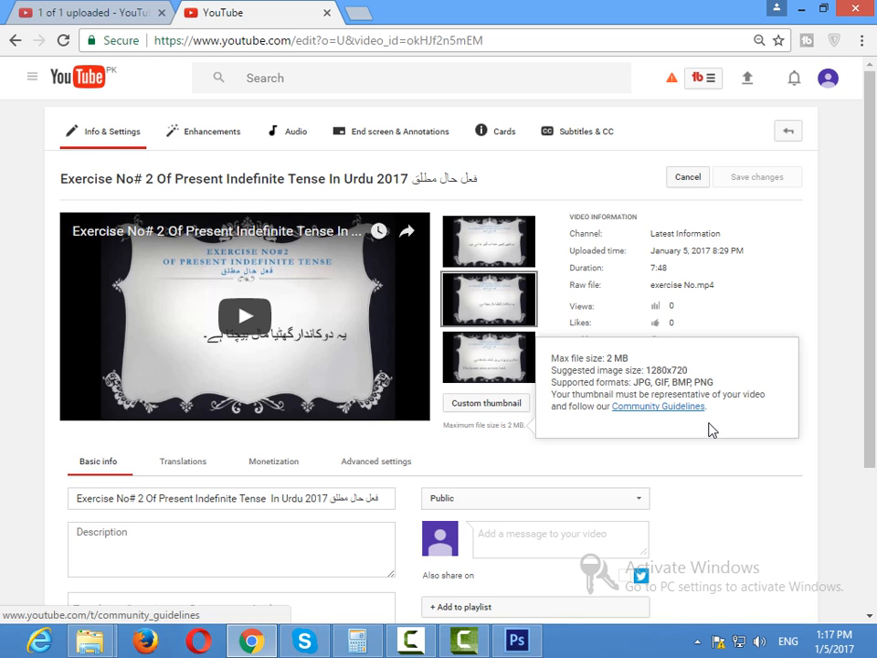
Switch to Photoshop and start a new document with the Web preset at 640 x 480 pixels.
left_click(517, 640)
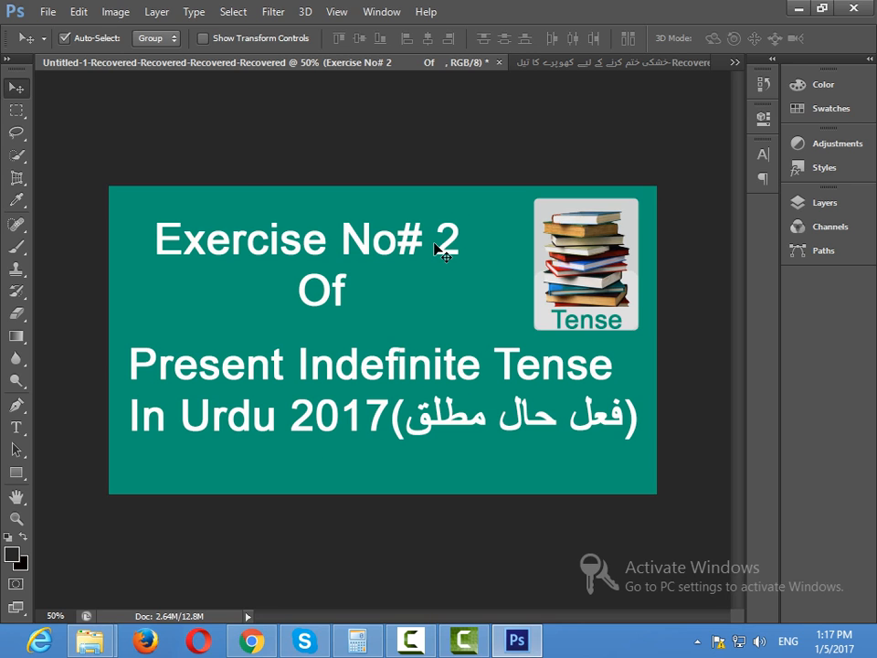
left_click(47, 17)
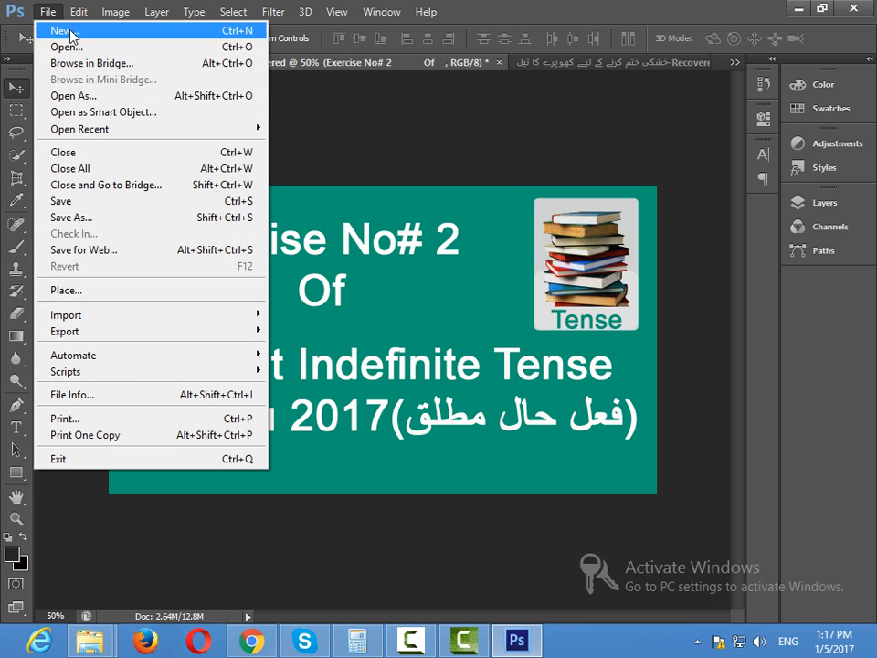
left_click(64, 31)
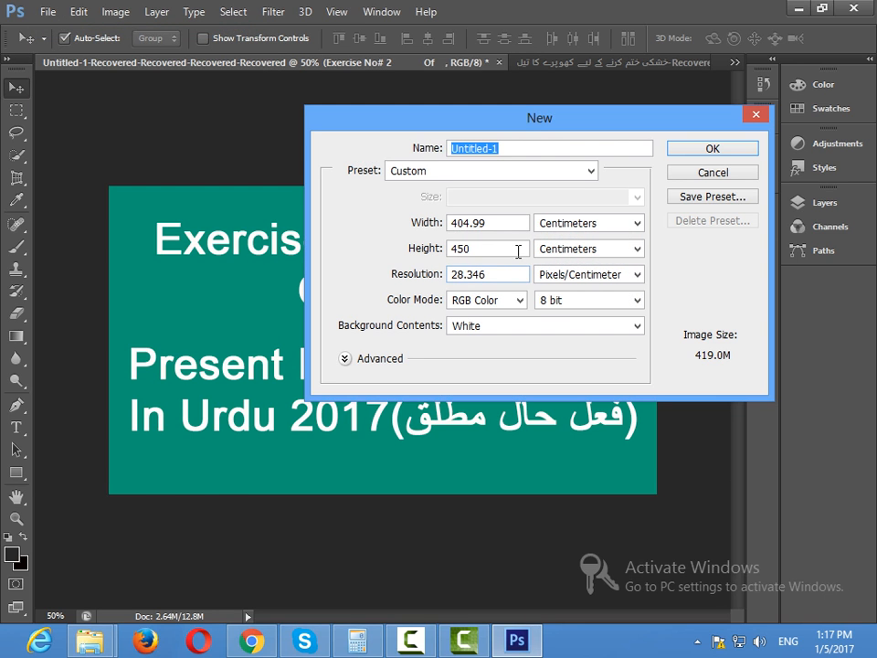
left_click(444, 172)
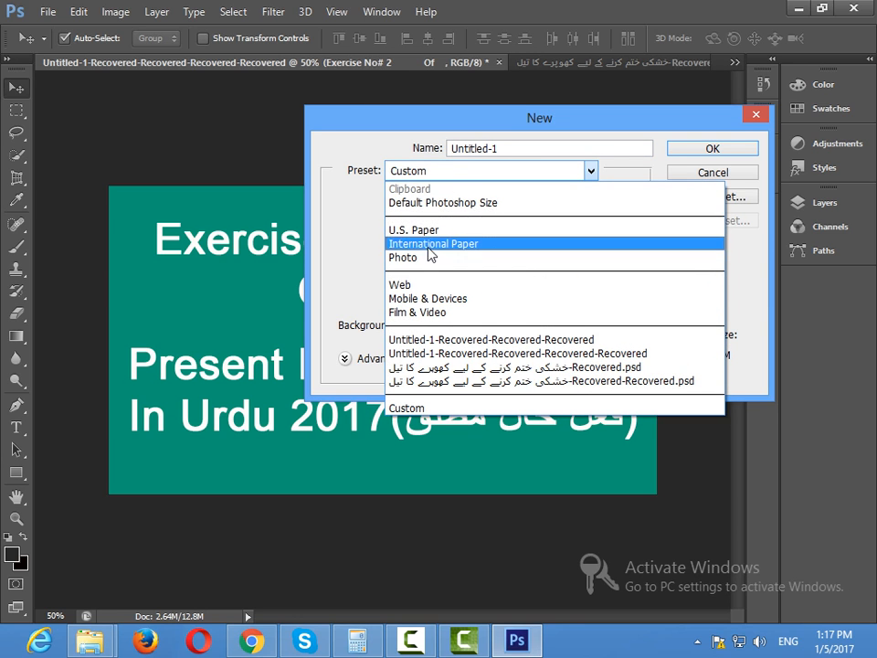
left_click(407, 285)
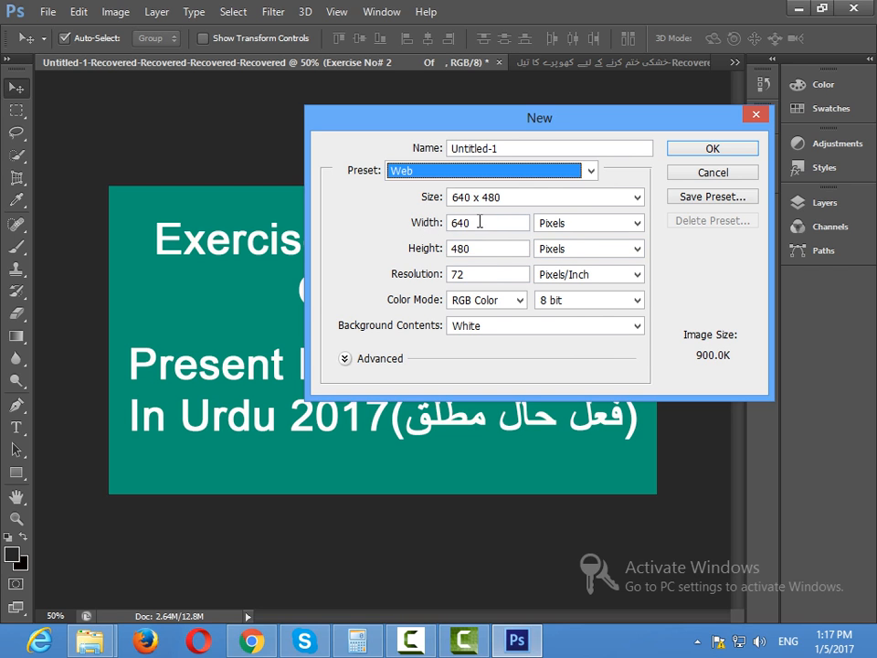
left_click(637, 197)
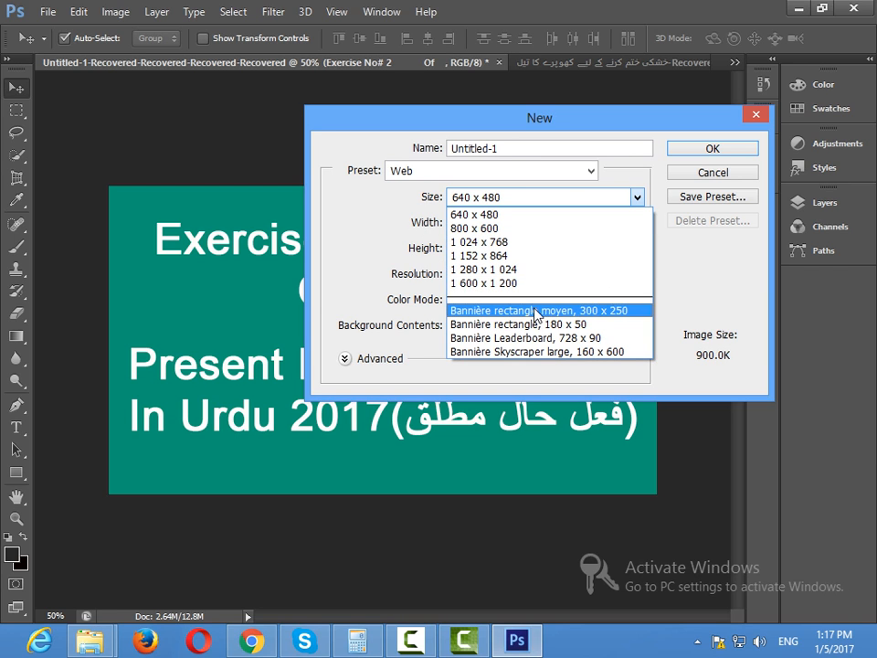
left_click(596, 214)
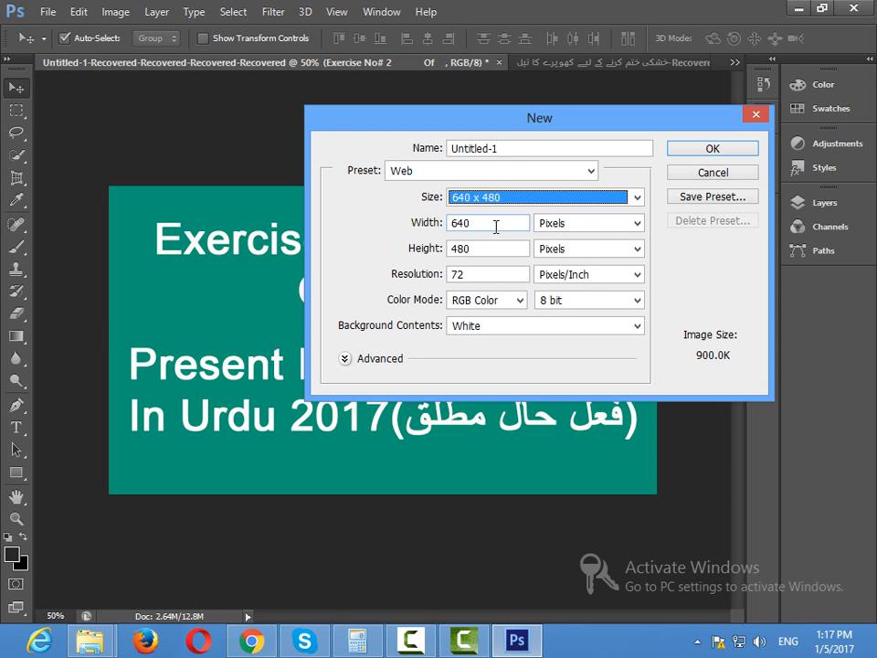
key("Tab")
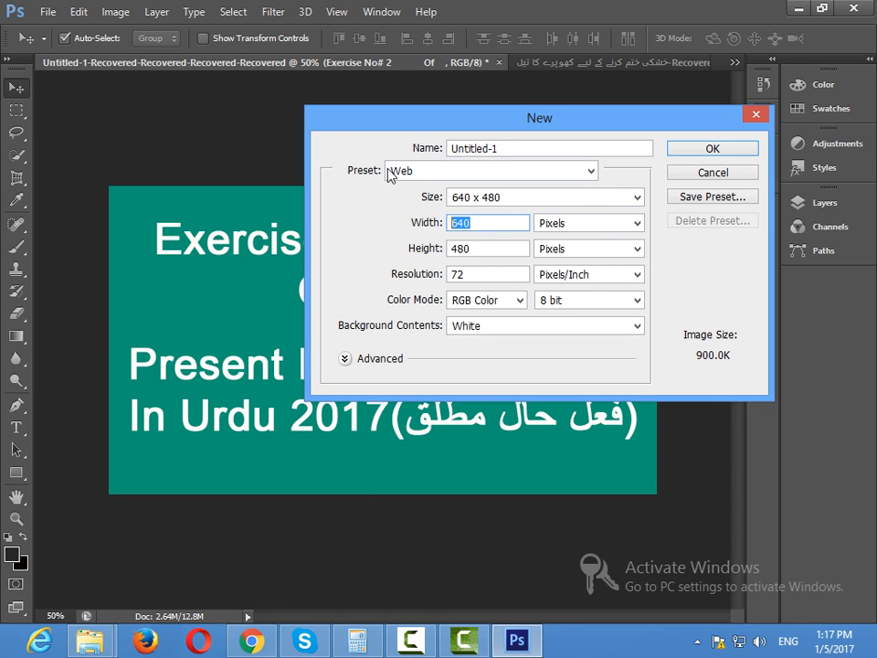
Switch to Chrome to check the suggested thumbnail image size and return to Photoshop.
left_click(251, 641)
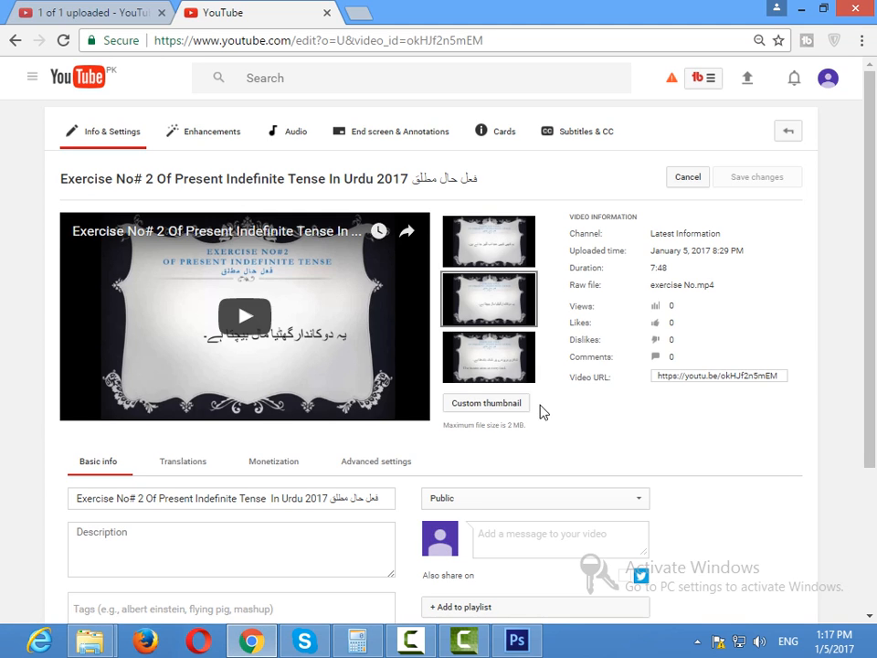
mouse_move(499, 429)
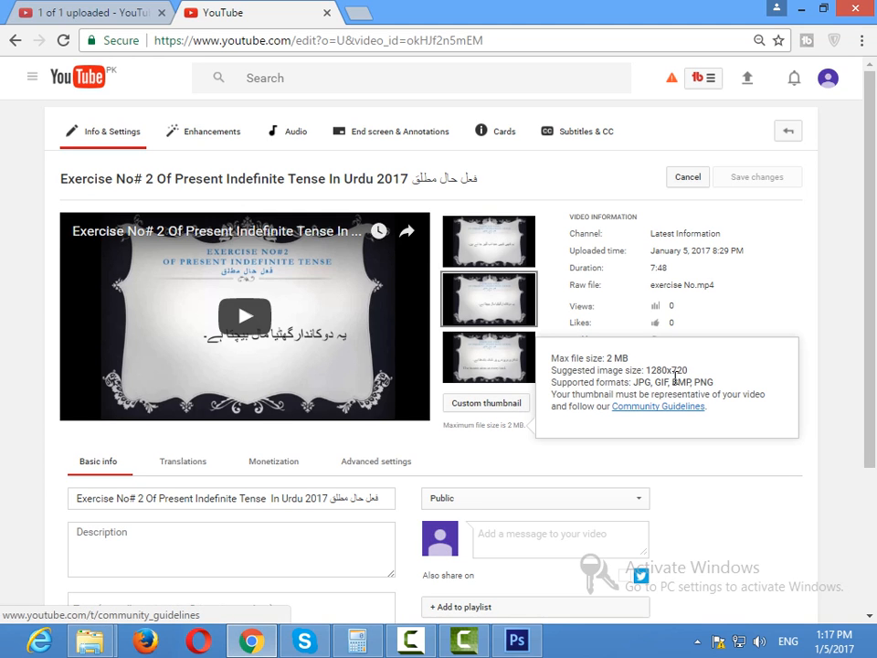
left_click(516, 642)
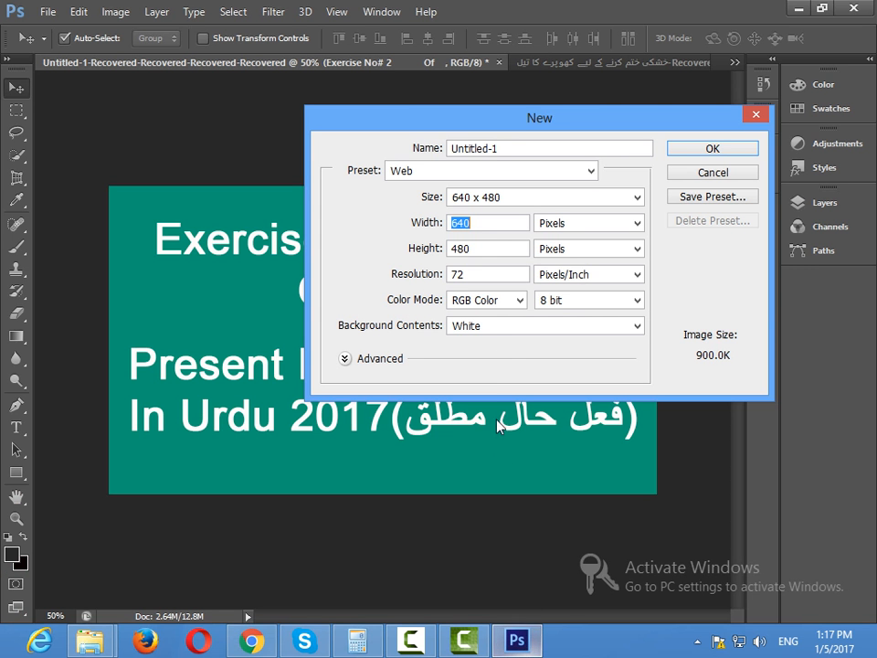
Create the new document 1280 pixels wide and 720 pixels high, rechecking the thumbnail requirements in Chrome before confirming.
type("1280")
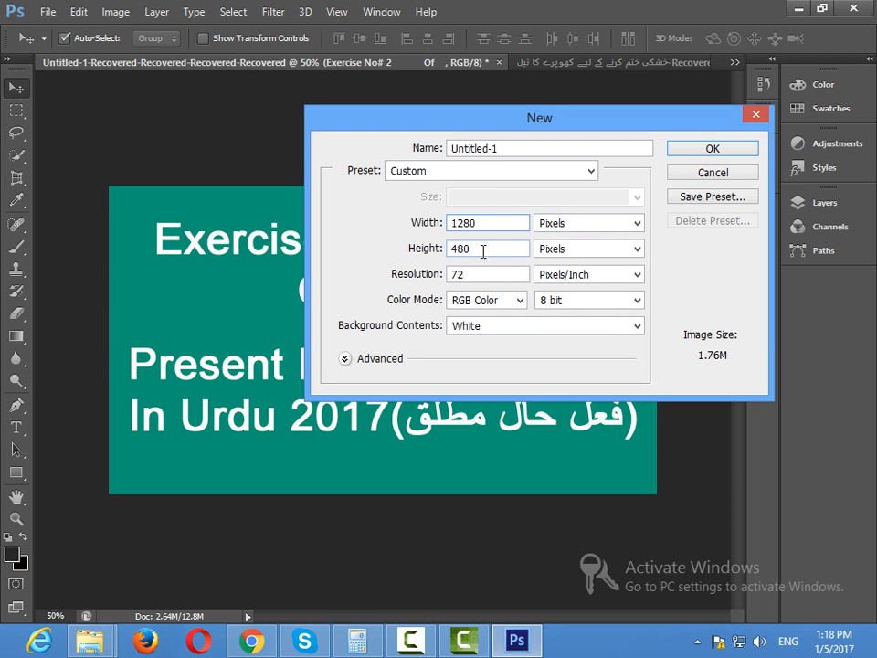
double_click(484, 249)
type("7")
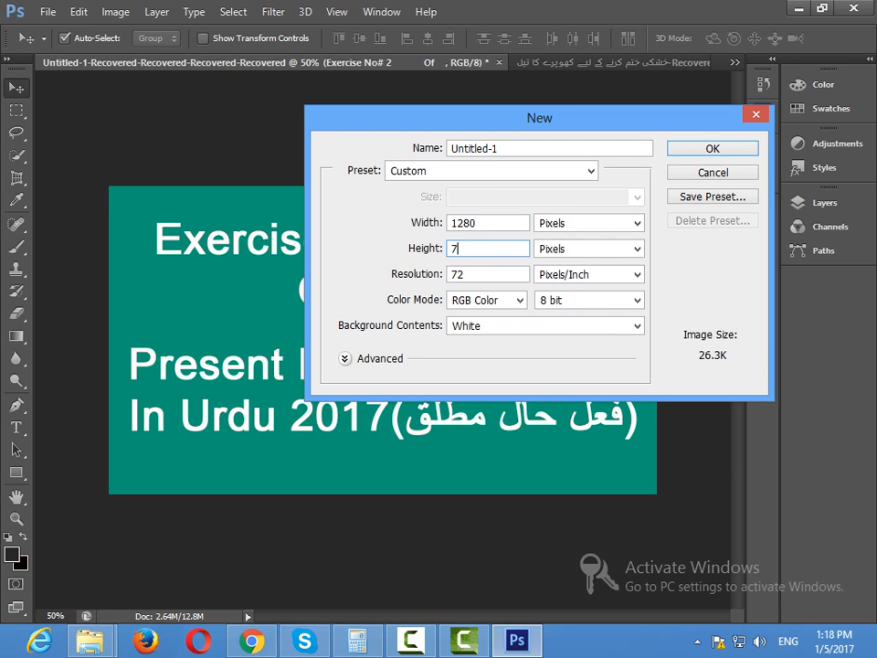
type("20")
left_click(260, 636)
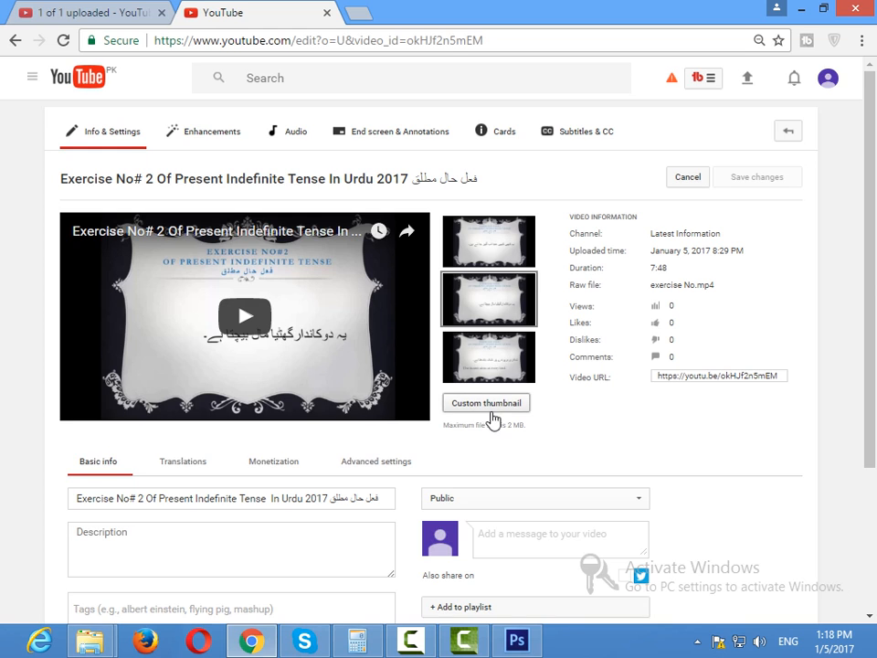
mouse_move(498, 435)
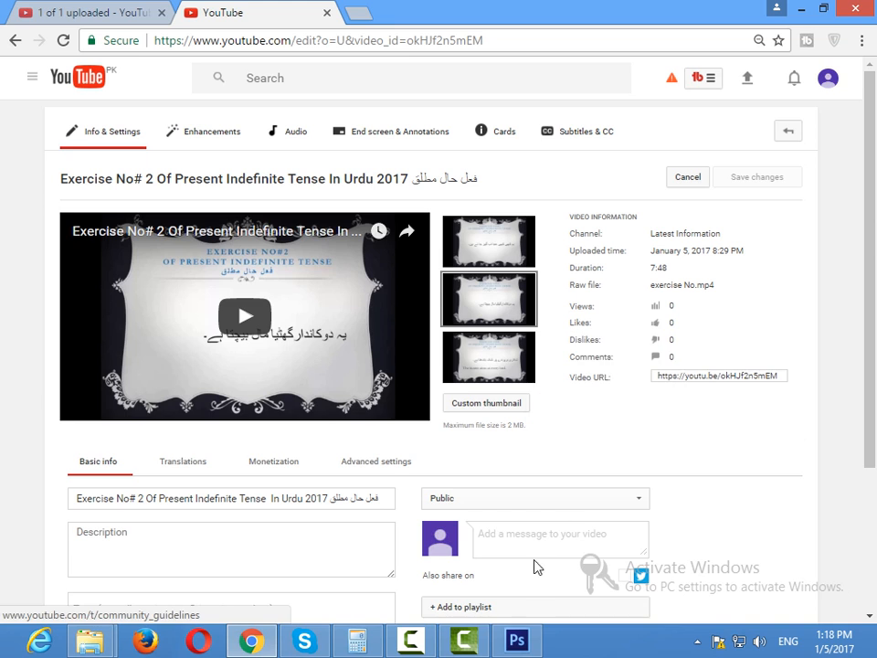
left_click(524, 648)
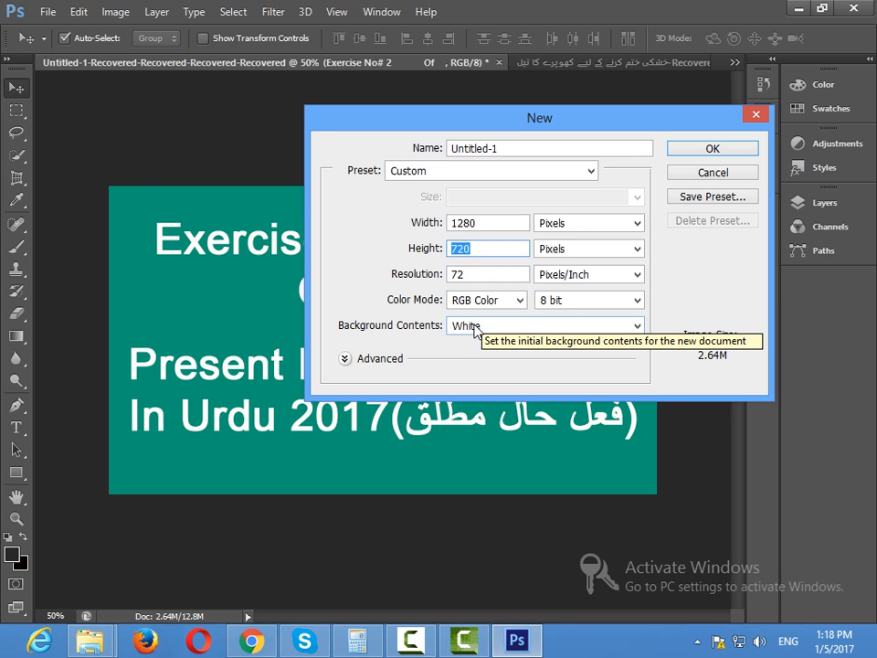
left_click(705, 151)
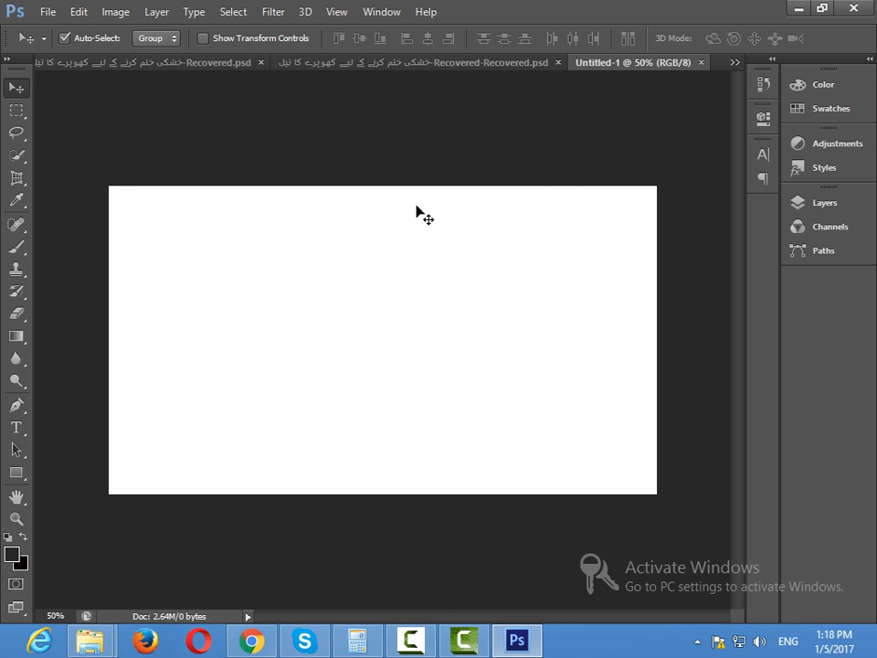
Bring up the finished Exercise No# 2 thumbnail document and check the supported thumbnail formats in Chrome.
left_click(734, 63)
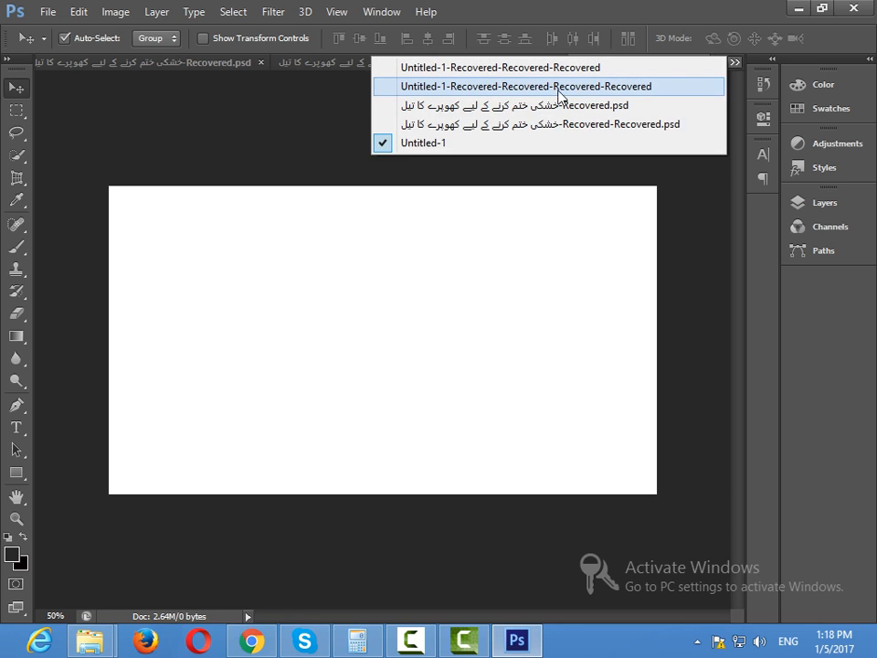
left_click(539, 87)
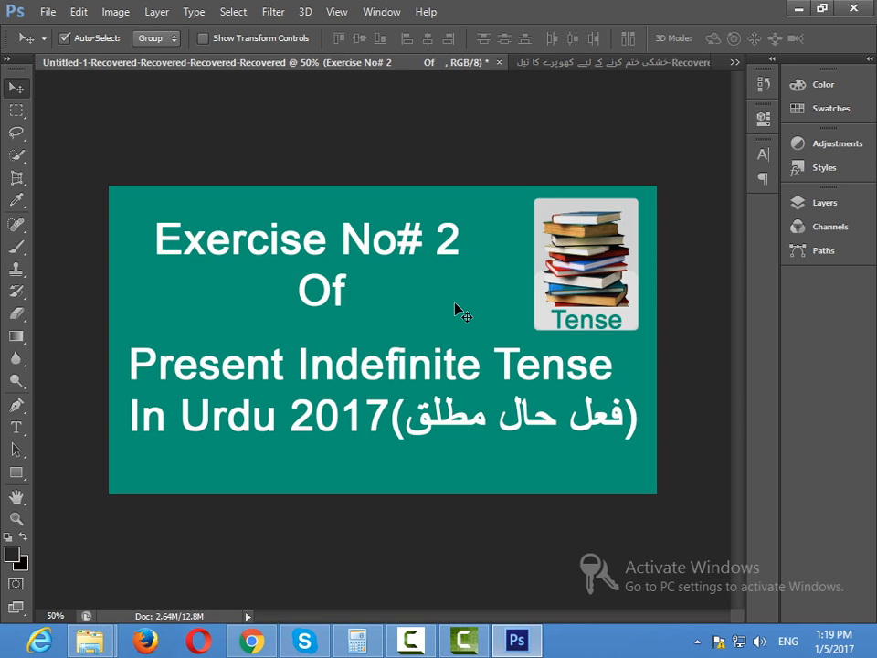
left_click(251, 641)
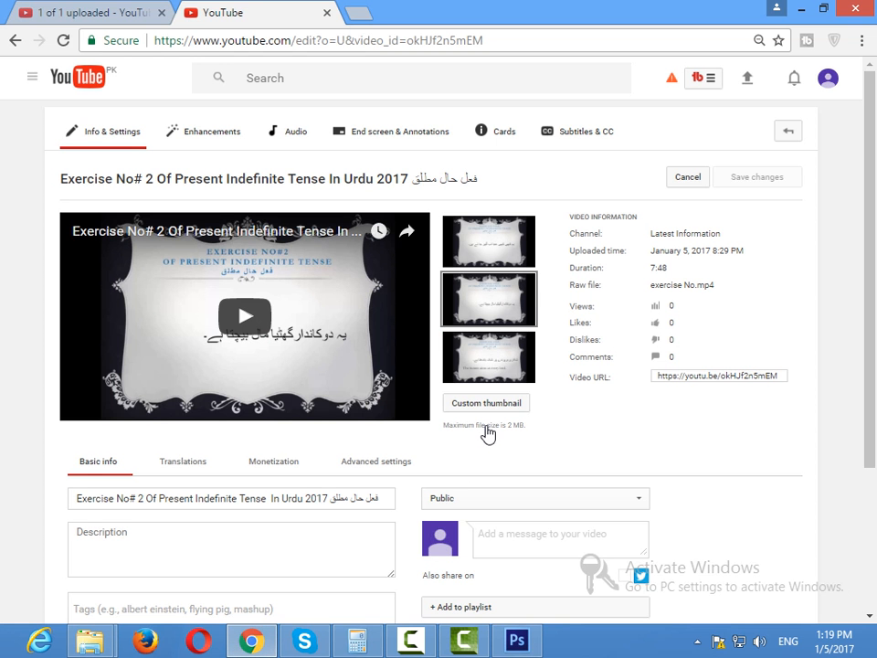
mouse_move(492, 426)
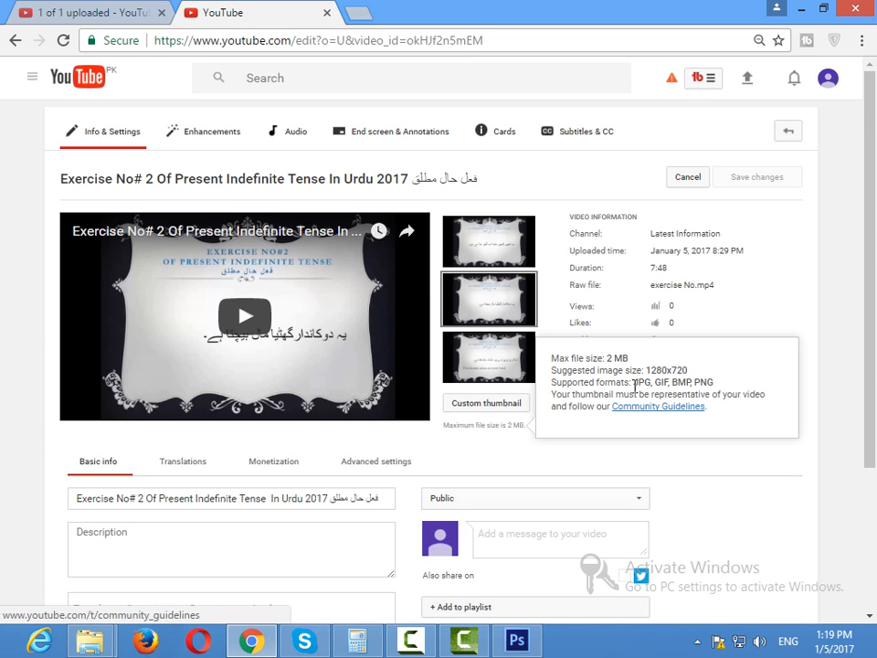
left_click(516, 640)
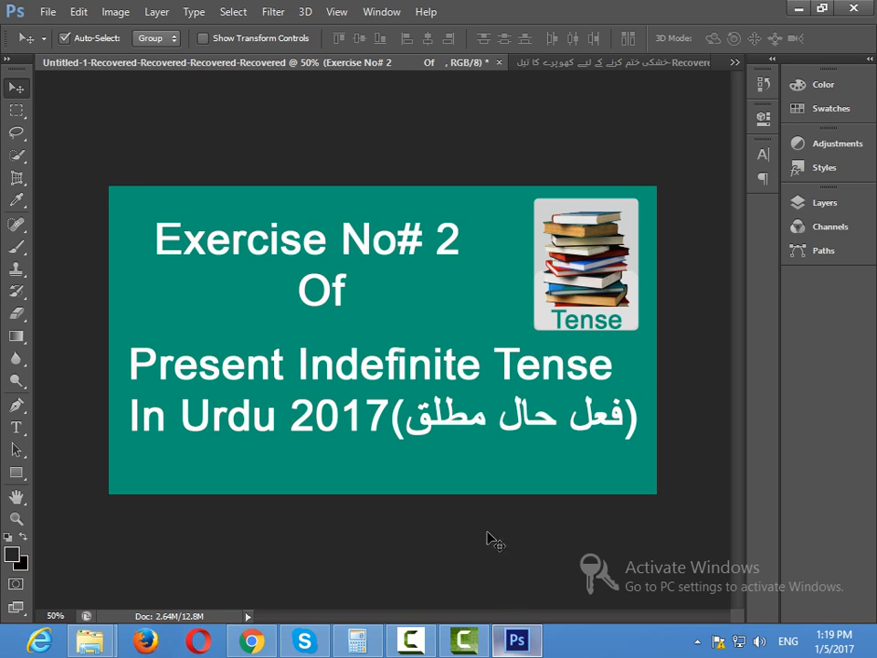
Try to export the Exercise No# 2 thumbnail in JPEG format with Save for Web.
left_click(48, 12)
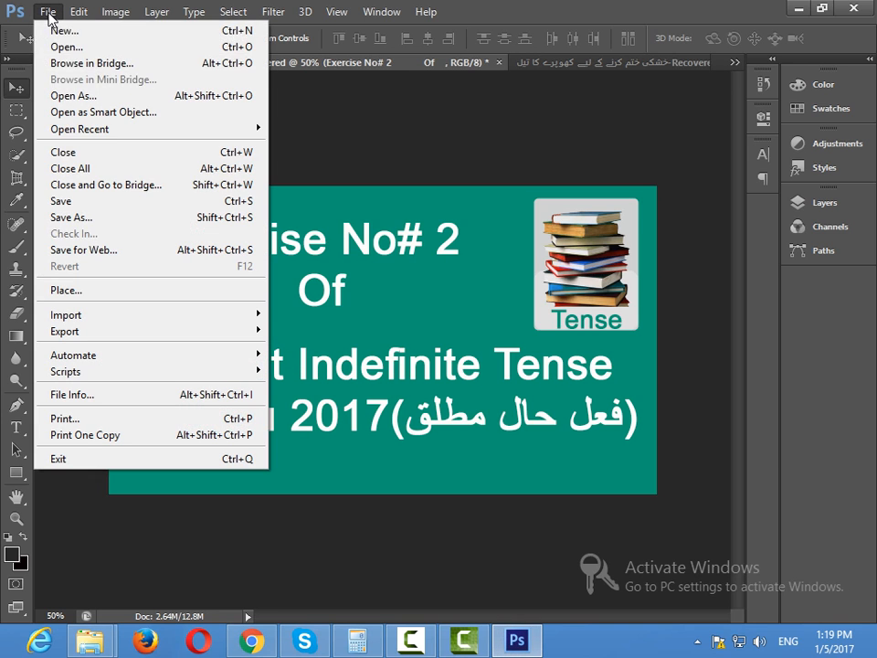
left_click(113, 249)
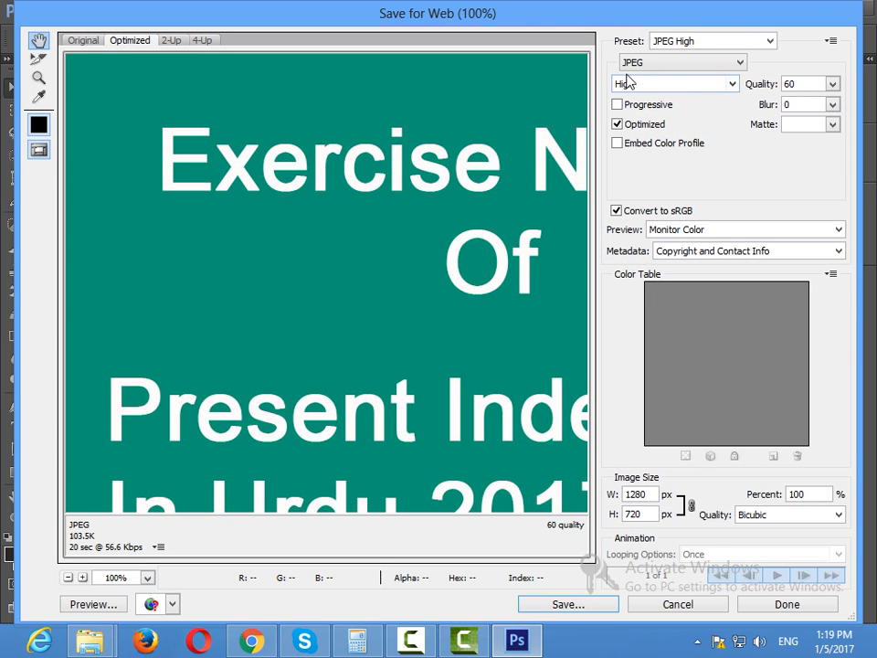
left_click(733, 65)
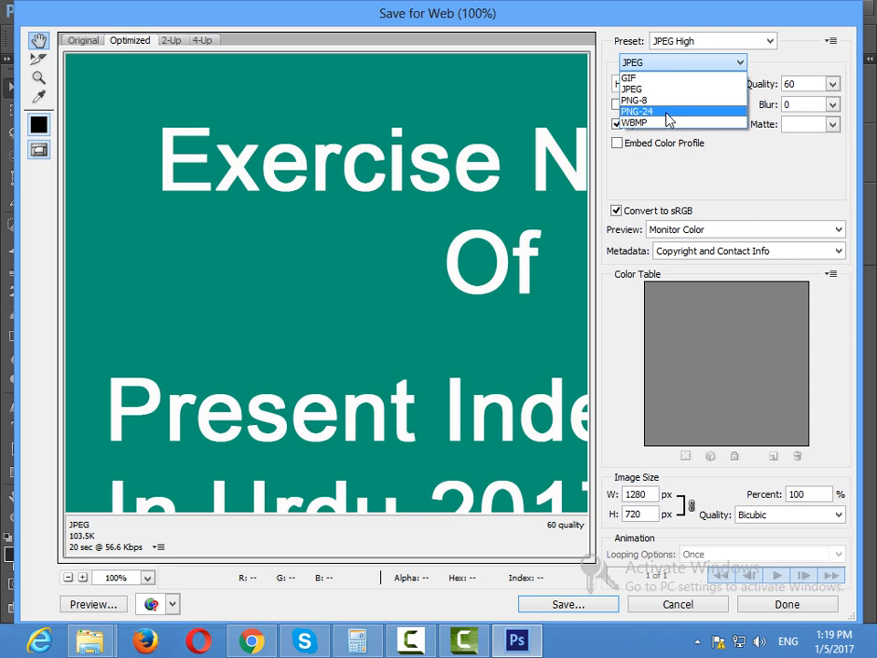
left_click(740, 63)
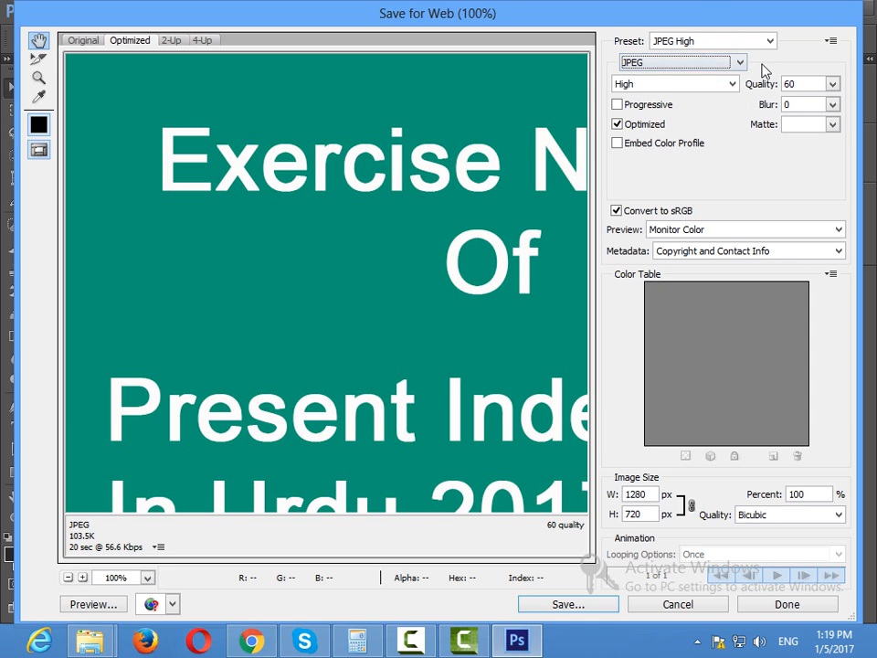
left_click(742, 64)
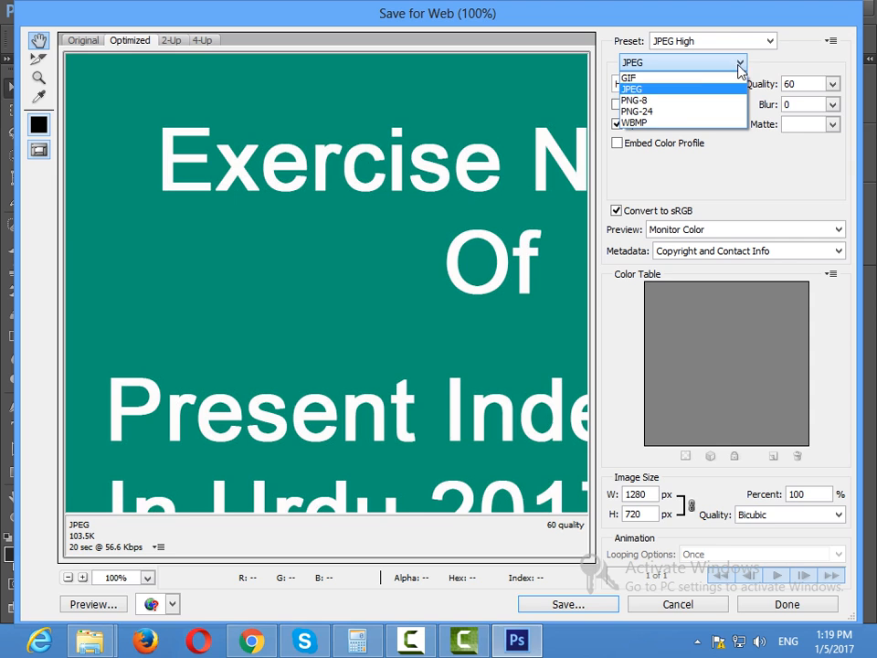
left_click(645, 95)
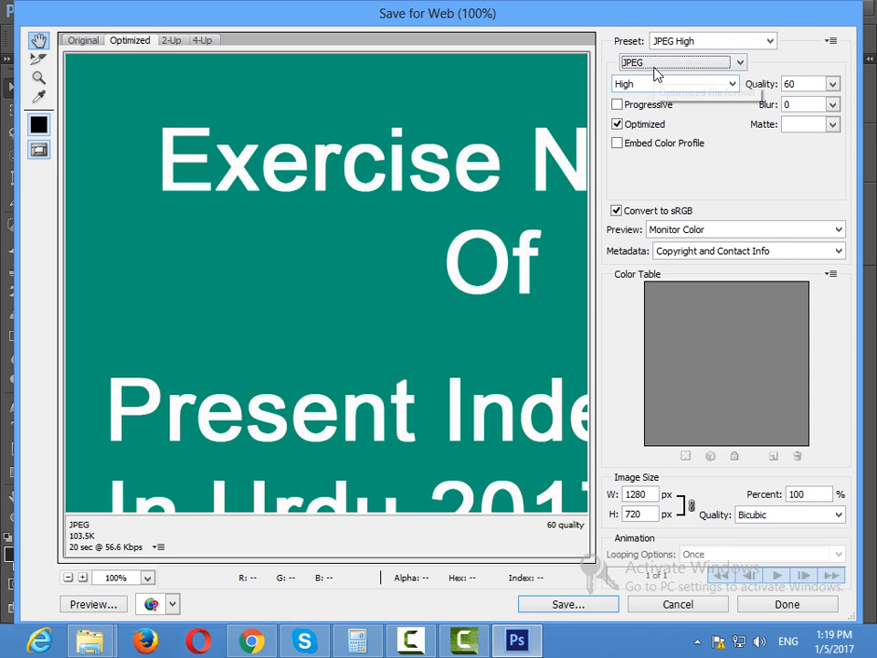
left_click(568, 607)
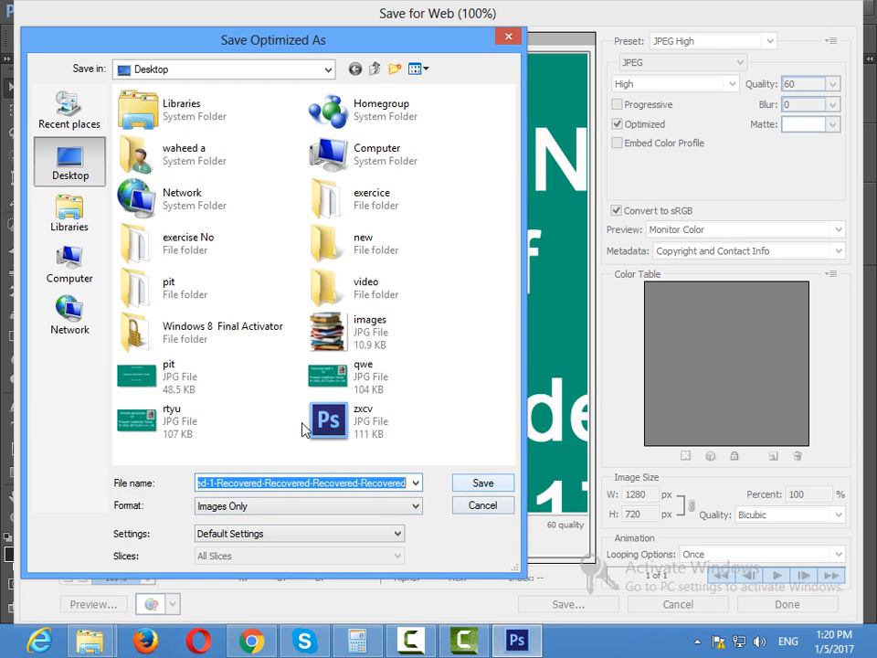
left_click(472, 506)
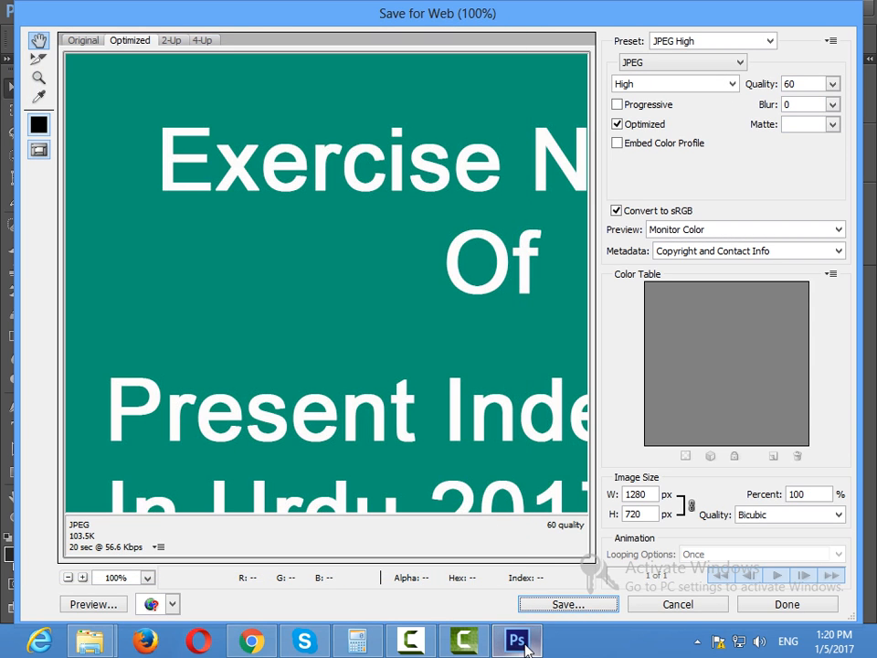
mouse_move(514, 637)
left_click(680, 606)
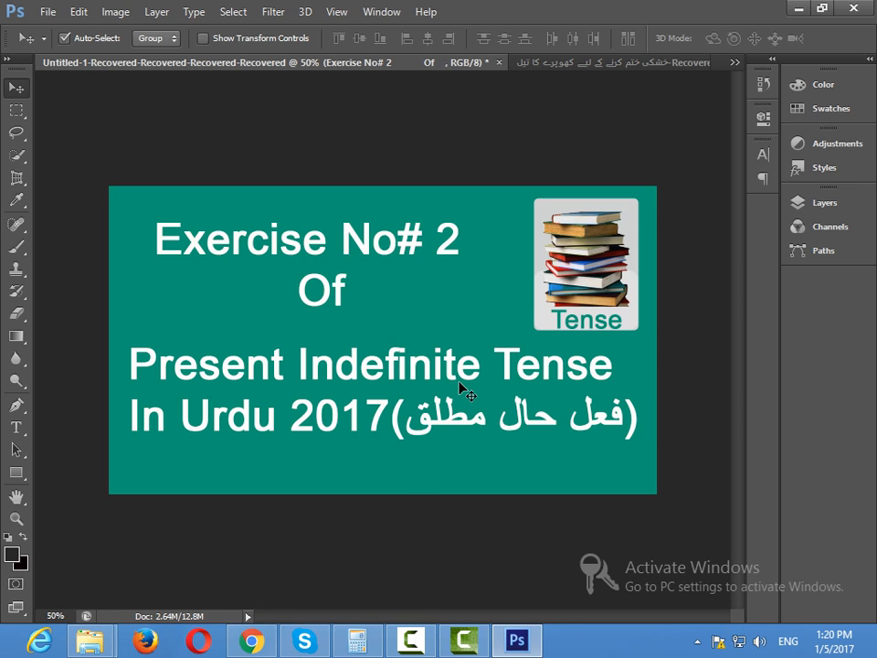
Switch to Chrome and upload qwe.jpg from the Desktop as the custom thumbnail of the Exercise No# 2 video.
left_click(245, 642)
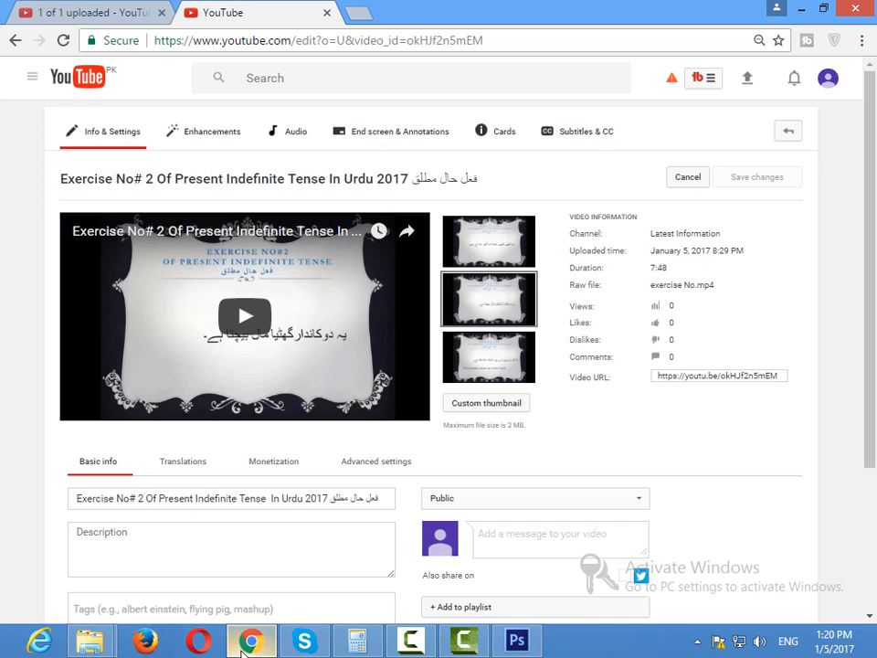
left_click(468, 409)
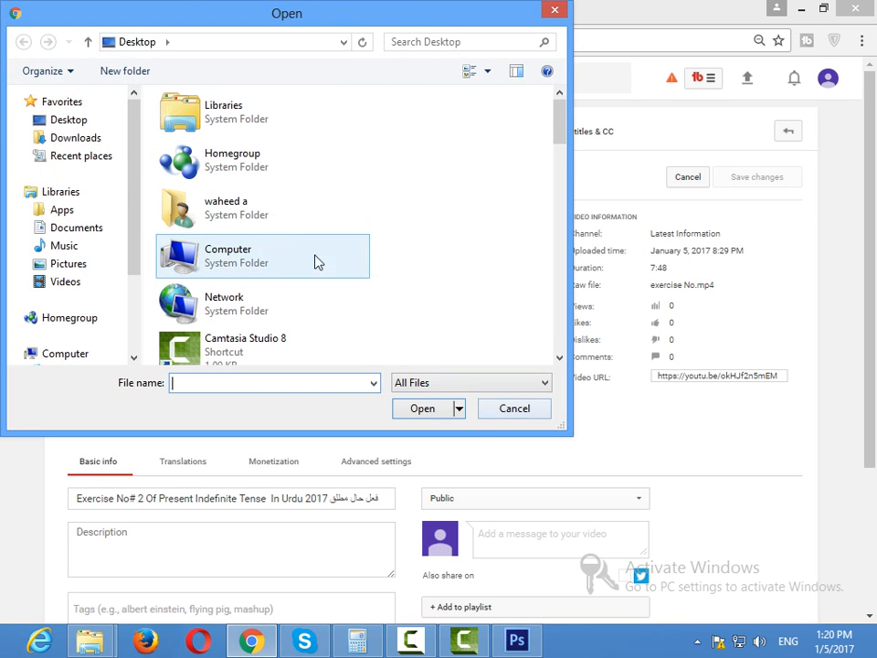
left_click(71, 120)
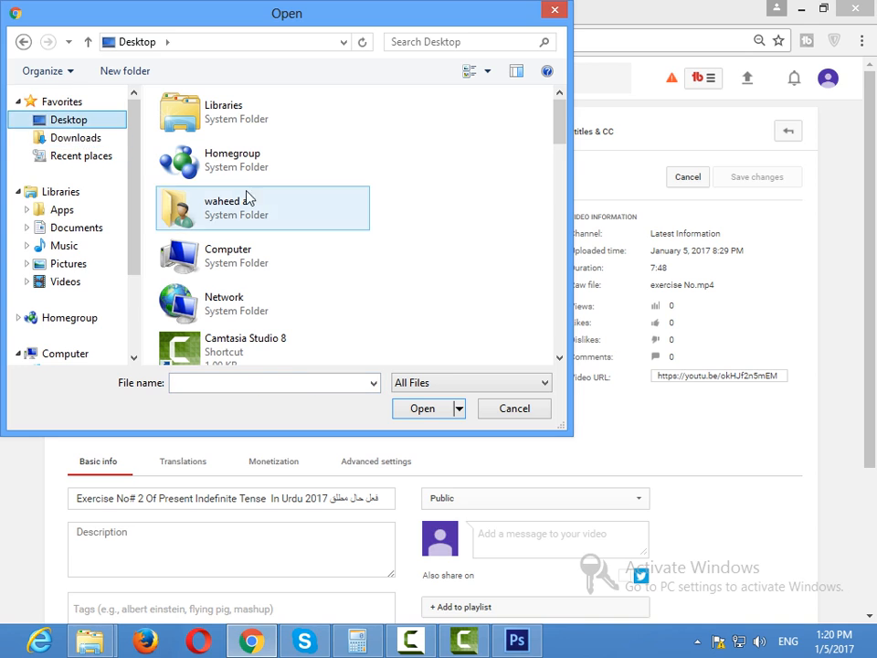
left_click(288, 384)
type("qw")
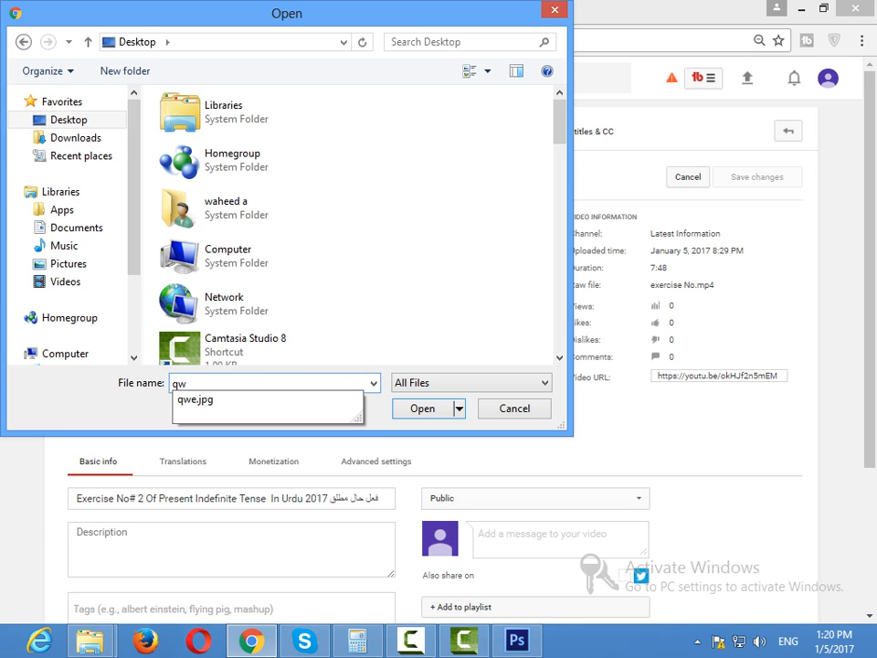
left_click(221, 402)
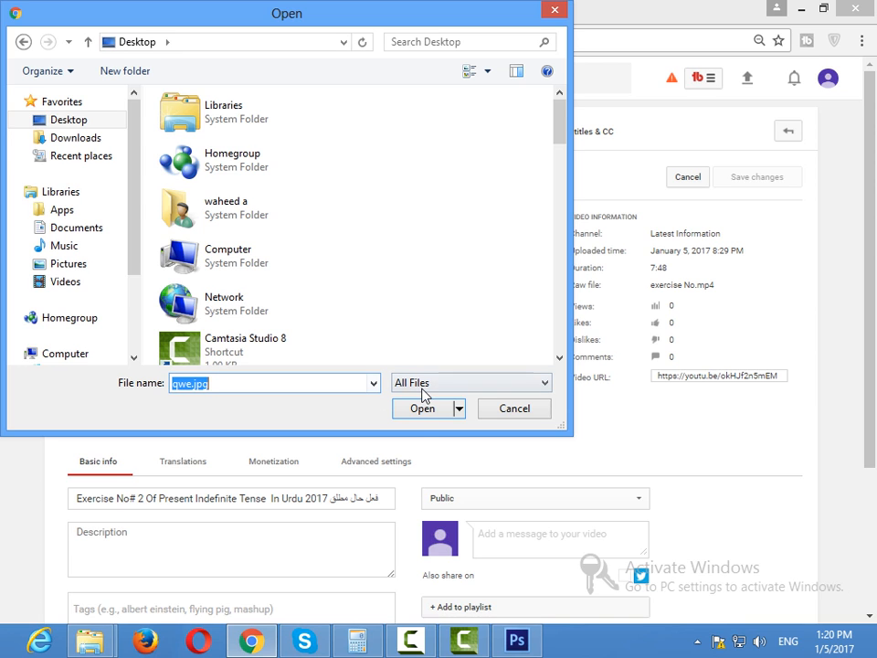
left_click(424, 410)
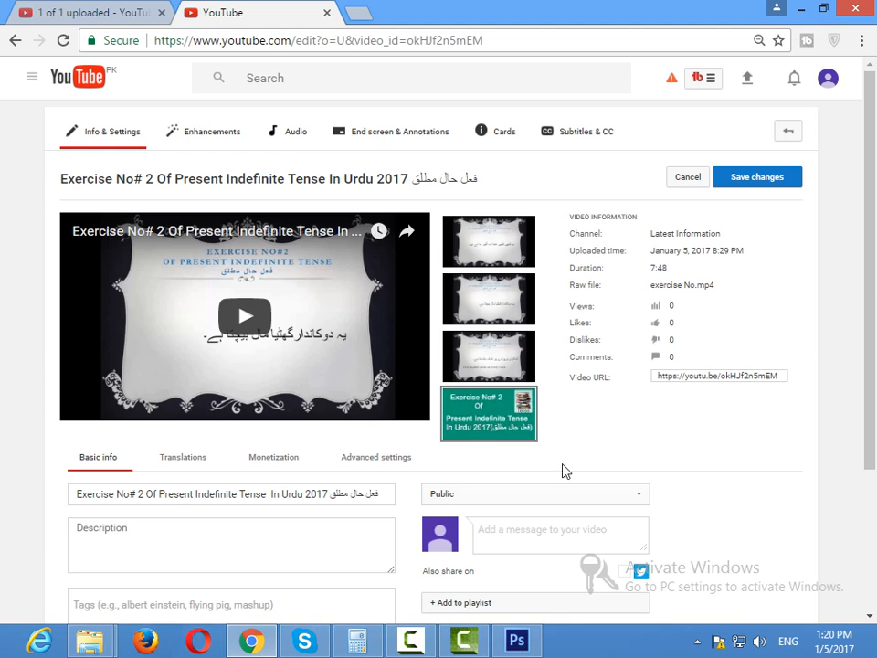
Save the changes to the Exercise No# 2 video and return to the Video Manager, confirming to leave the edit page.
mouse_move(484, 440)
mouse_move(503, 251)
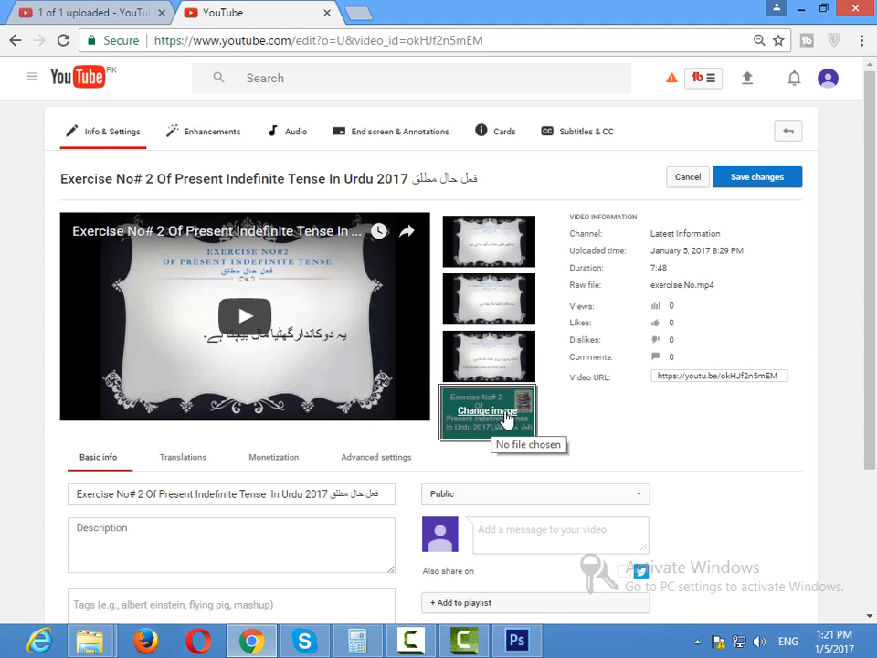
left_click(758, 180)
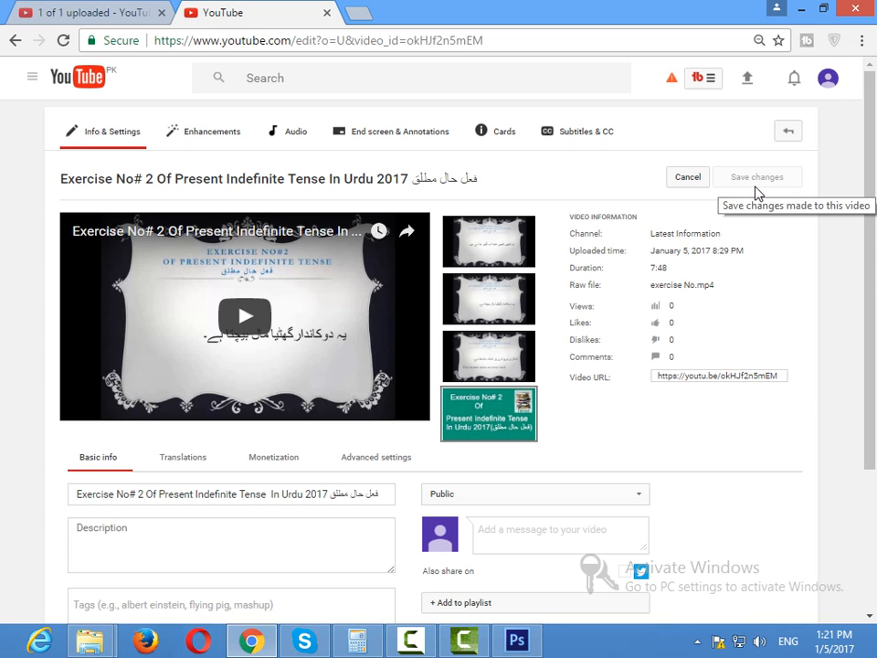
left_click(789, 141)
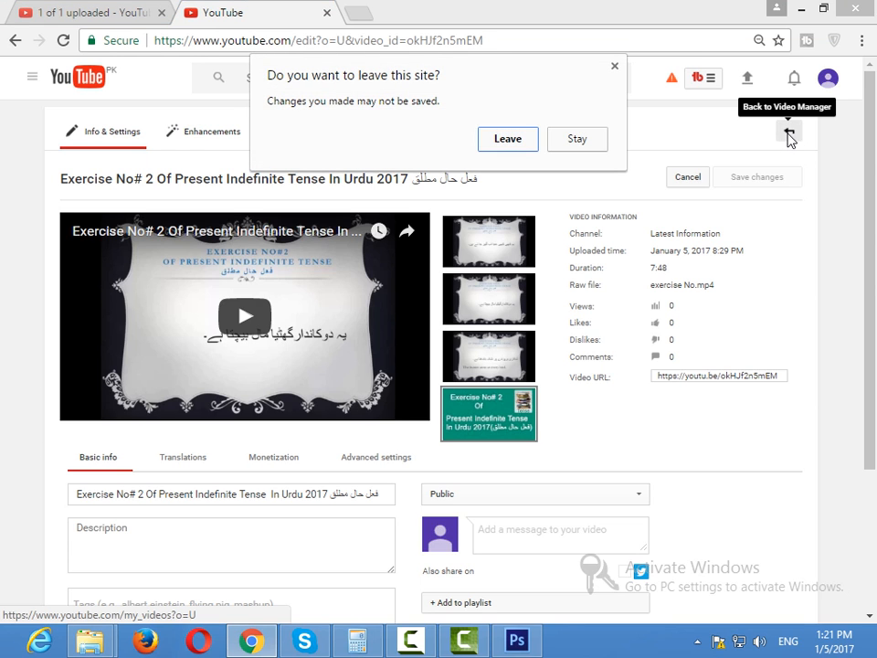
left_click(530, 140)
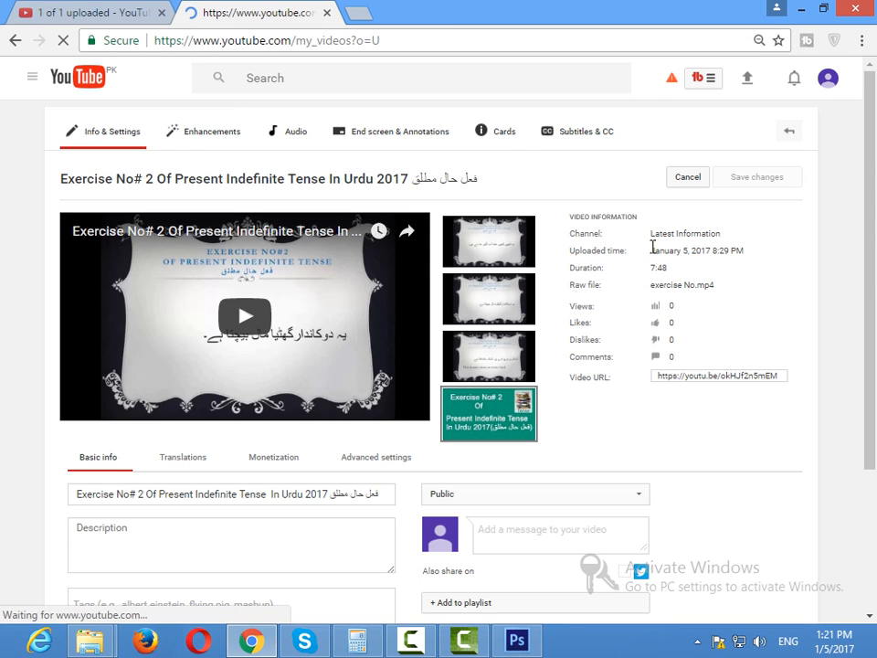